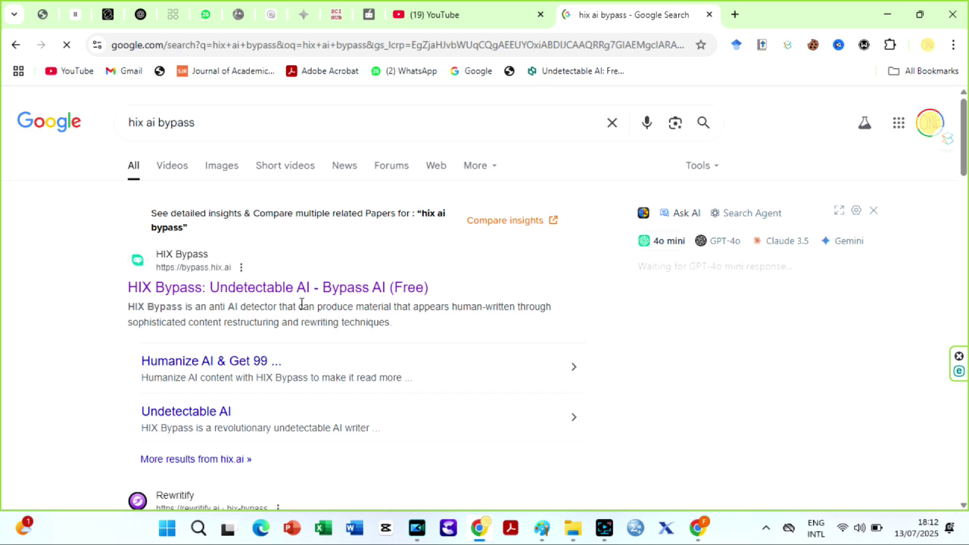
# - Open the HIX Bypass website from the search results
pyautogui.click(289, 292)
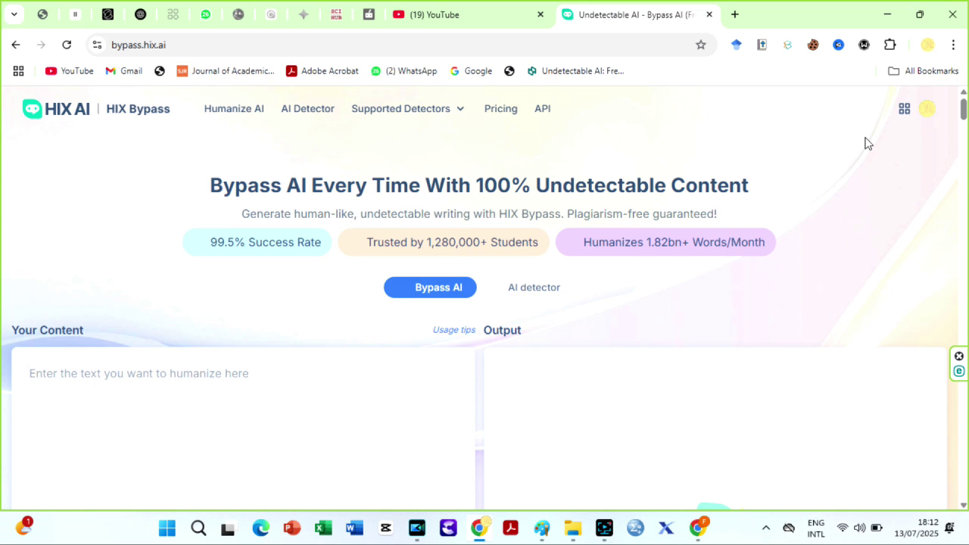
pyautogui.moveTo(965, 111)
pyautogui.mouseDown()
pyautogui.moveTo(964, 136)
pyautogui.moveTo(964, 114)
pyautogui.mouseUp()
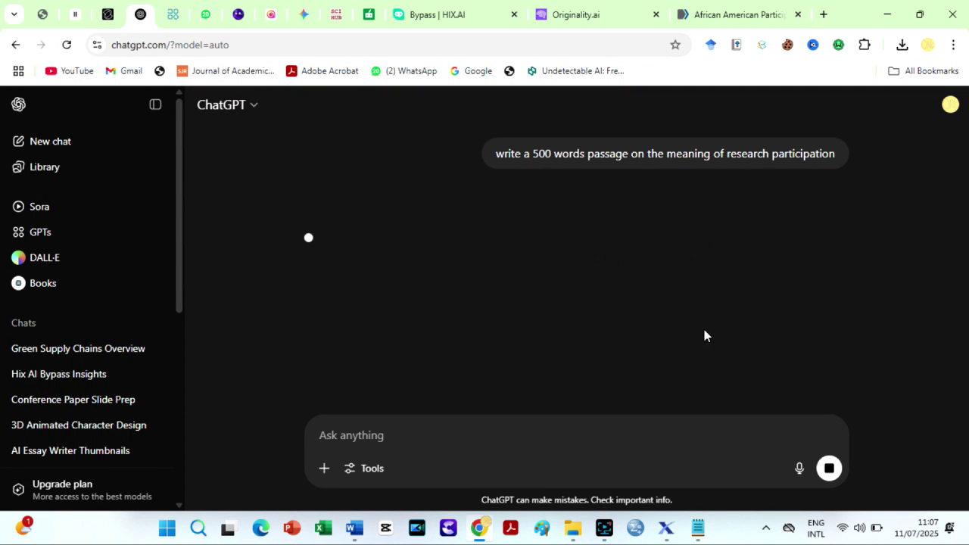
# - Scroll through ChatGPT's 500-word research-participation passage and select the whole answer
pyautogui.scroll(-2, 946, 248)
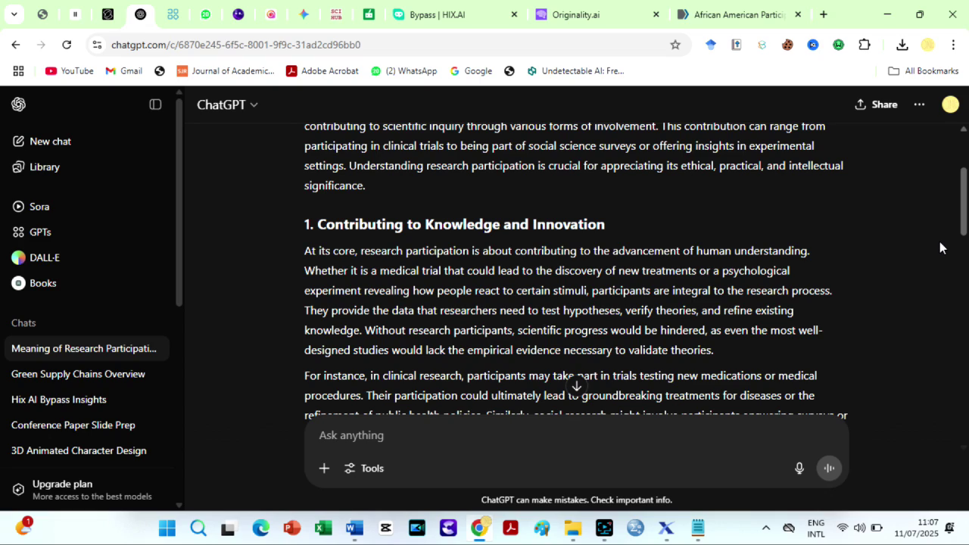
pyautogui.scroll(-8, 939, 318)
pyautogui.scroll(12, 575, 385)
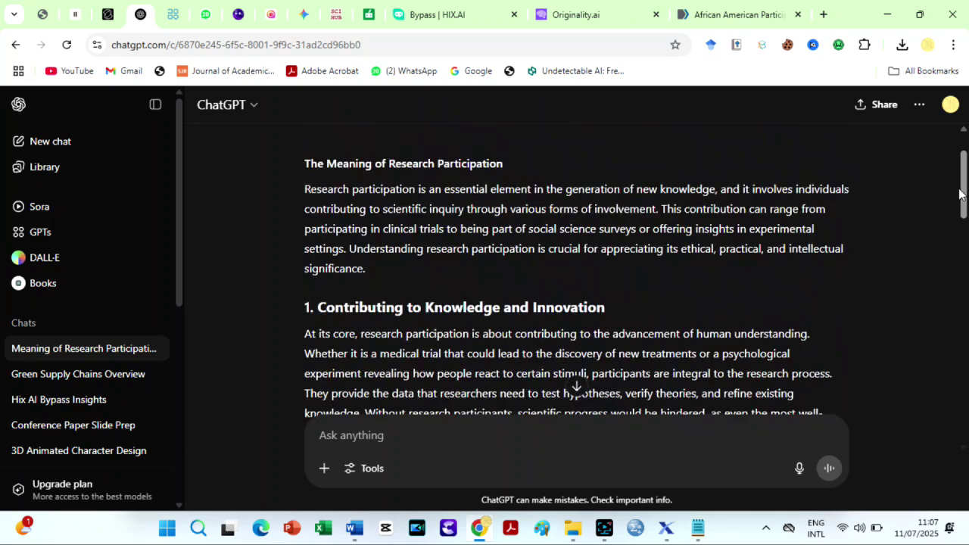
pyautogui.moveTo(306, 239); pyautogui.dragTo(848, 238)
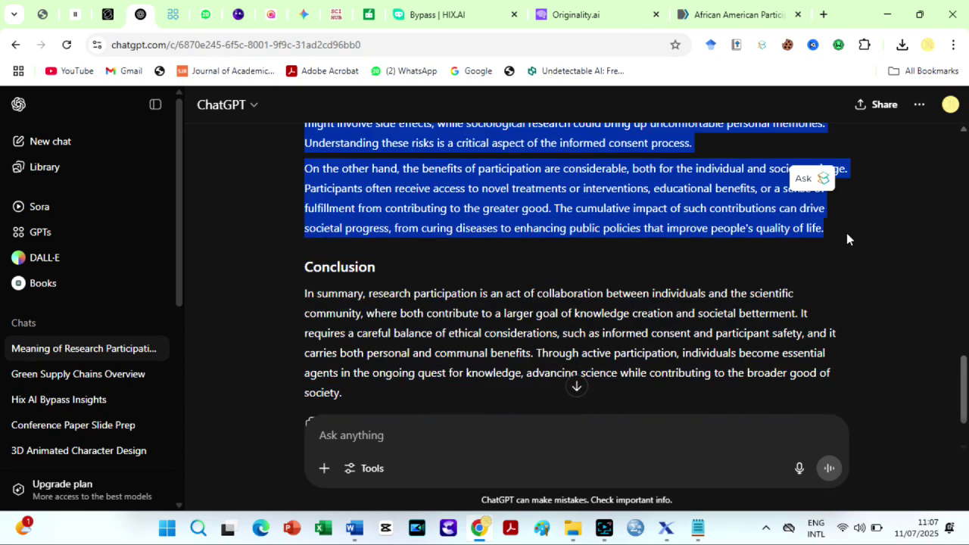
# - Copy the ChatGPT passage and scan it in Originality.ai with plagiarism check enabled
pyautogui.hotkey('ctrl', 'c')
pyautogui.click(601, 15)
pyautogui.click(154, 447)
pyautogui.hotkey('ctrl', 'v')
pyautogui.click(339, 174)
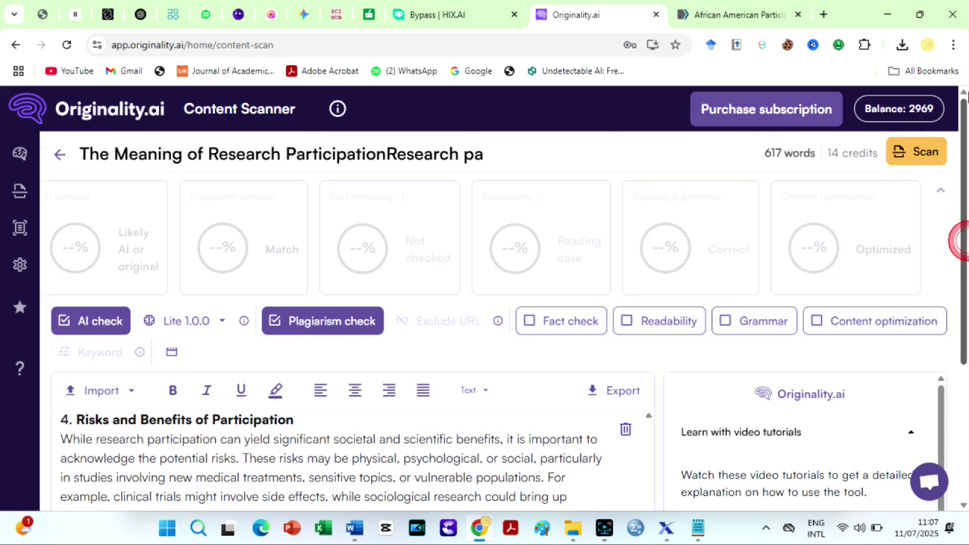
pyautogui.click(920, 151)
pyautogui.scroll(-3, 125, 247)
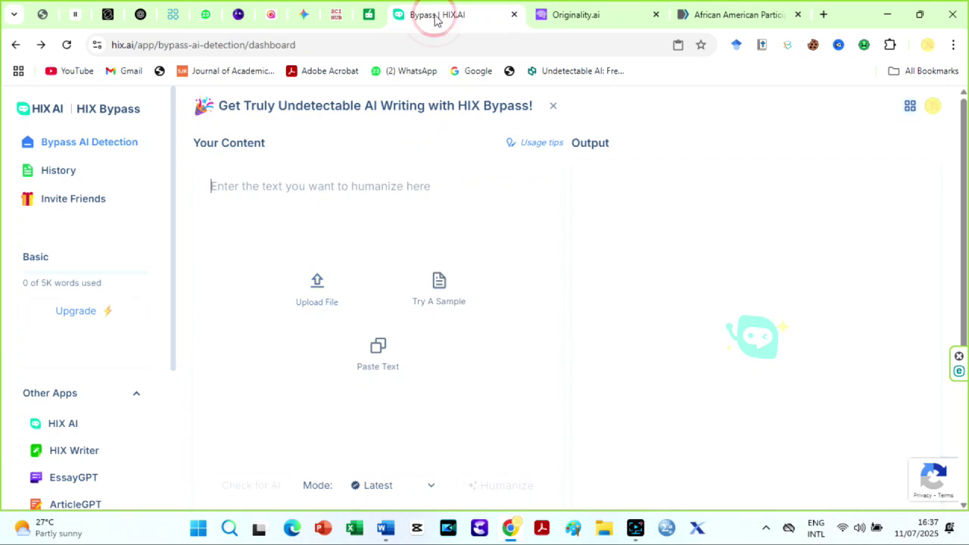
# - Humanize the passage in HIX Bypass using Latest mode
pyautogui.click(378, 353)
pyautogui.click(503, 485)
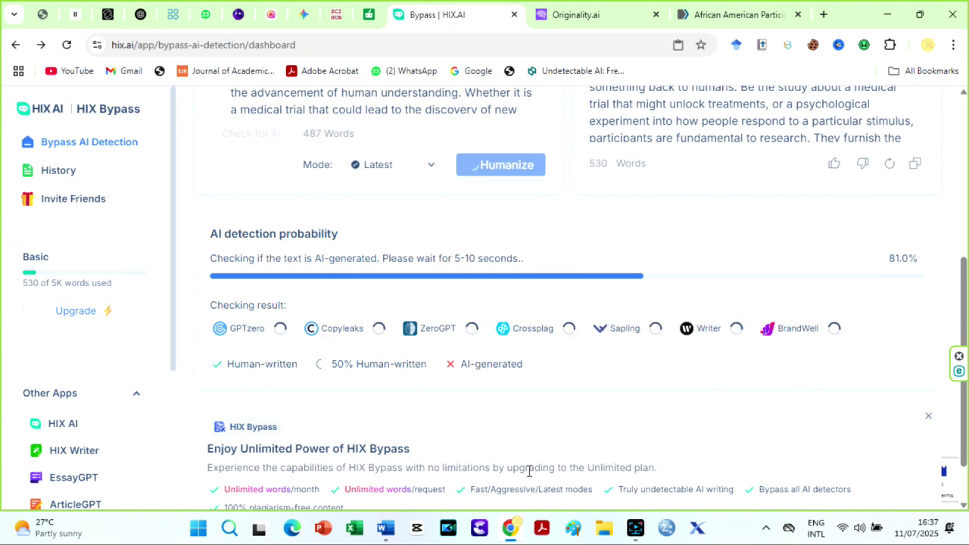
pyautogui.scroll(4, 506, 463)
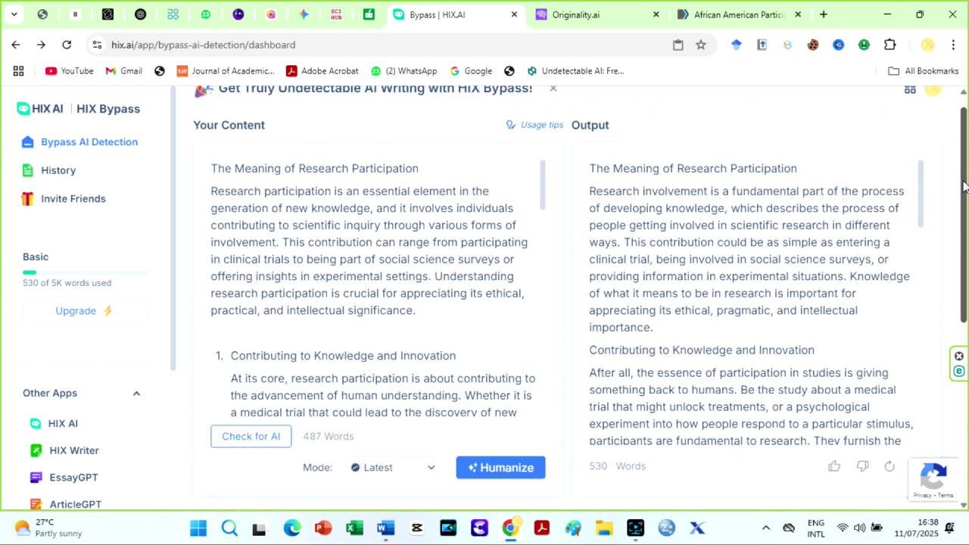
pyautogui.scroll(-1, 506, 463)
# - Scan the humanized text in Originality.ai, rated 95% likely original
pyautogui.hotkey('ctrl', 'Tab')
pyautogui.click(162, 440)
pyautogui.hotkey('ctrl', 'v')
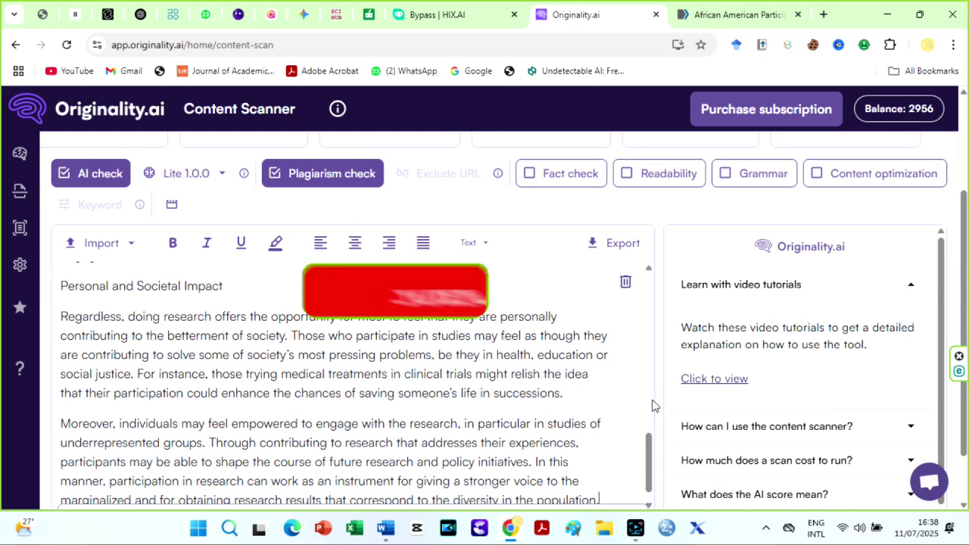
pyautogui.scroll(3, 967, 242)
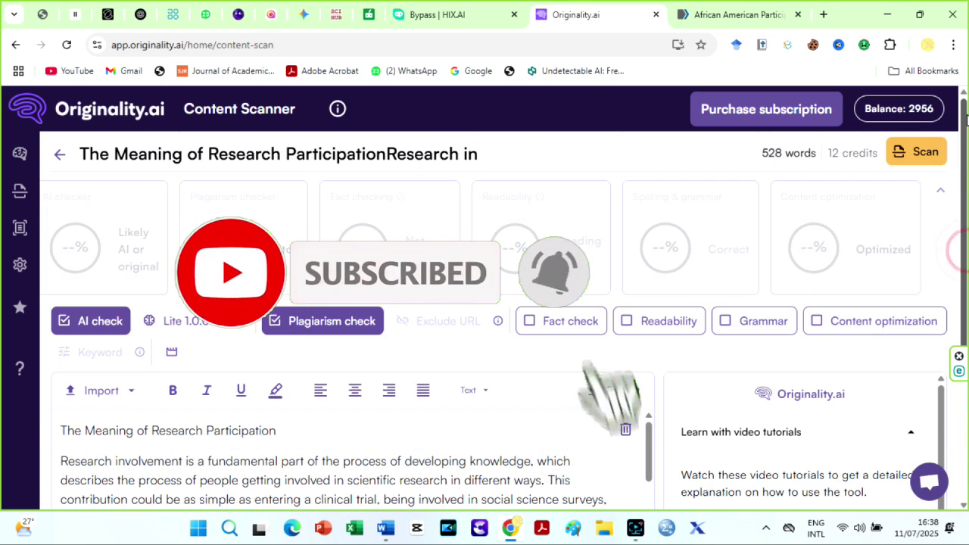
pyautogui.click(913, 155)
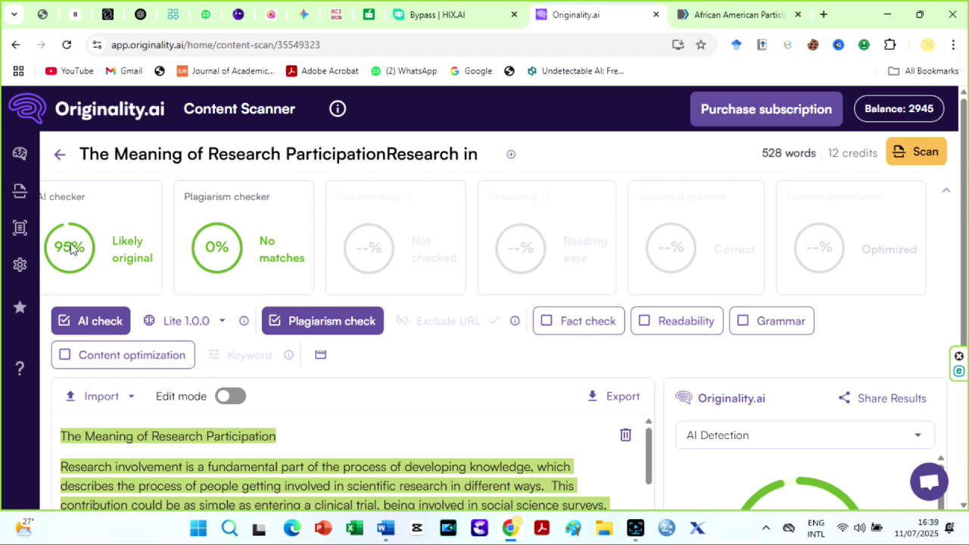
pyautogui.moveTo(963, 172); pyautogui.dragTo(962, 194)
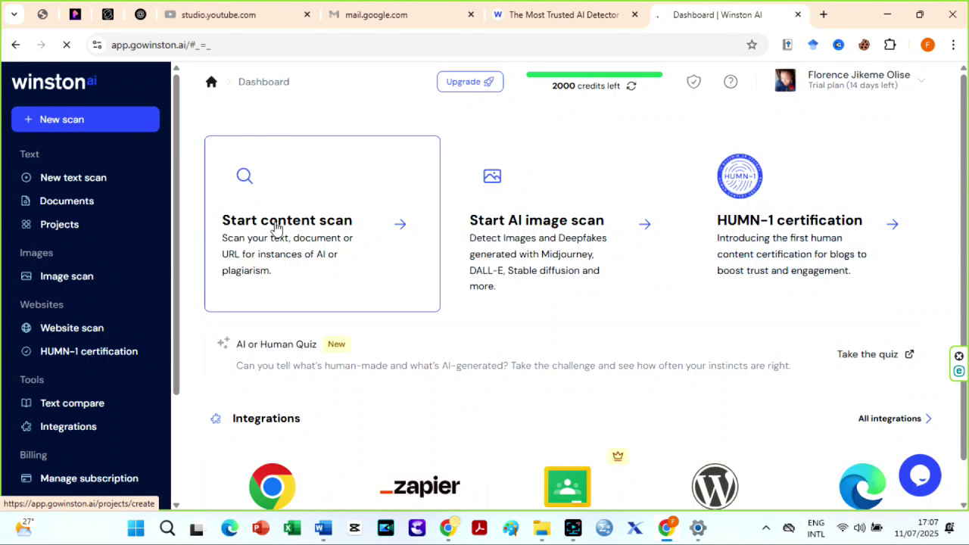
# - Paste the humanized passage into a new Winston AI text scan and run it
pyautogui.click(276, 222)
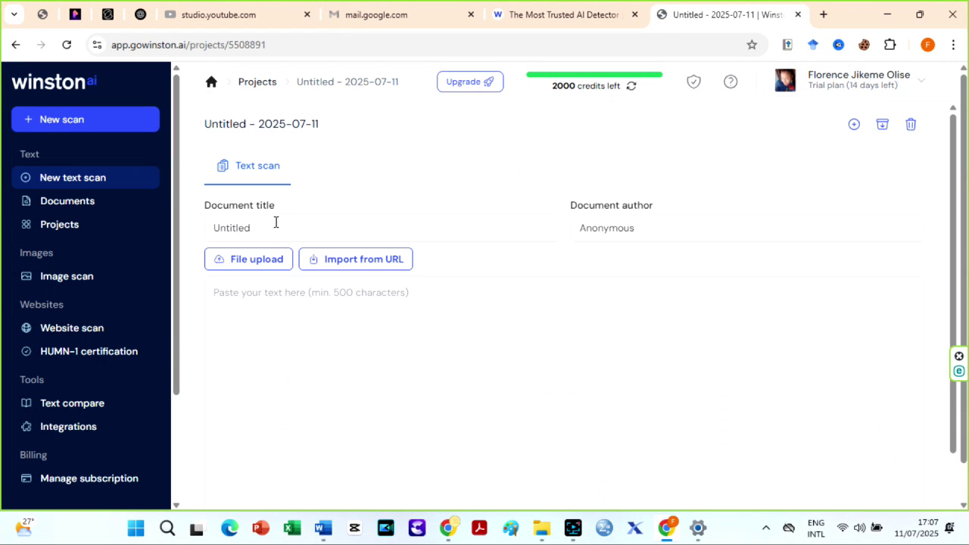
pyautogui.click(277, 294)
pyautogui.hotkey('ctrl', 'v')
pyautogui.moveTo(953, 136); pyautogui.dragTo(952, 253)
pyautogui.click(882, 420)
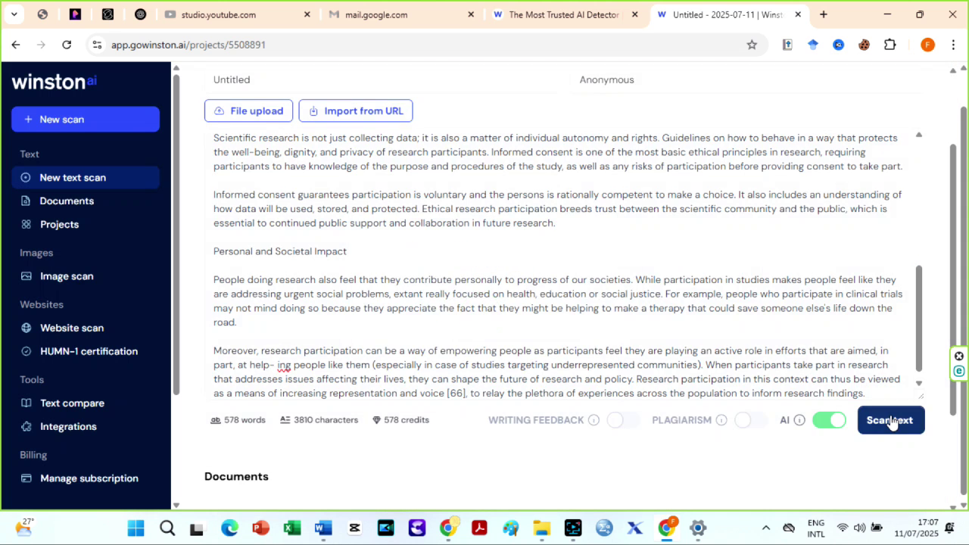
pyautogui.scroll(2, 306, 296)
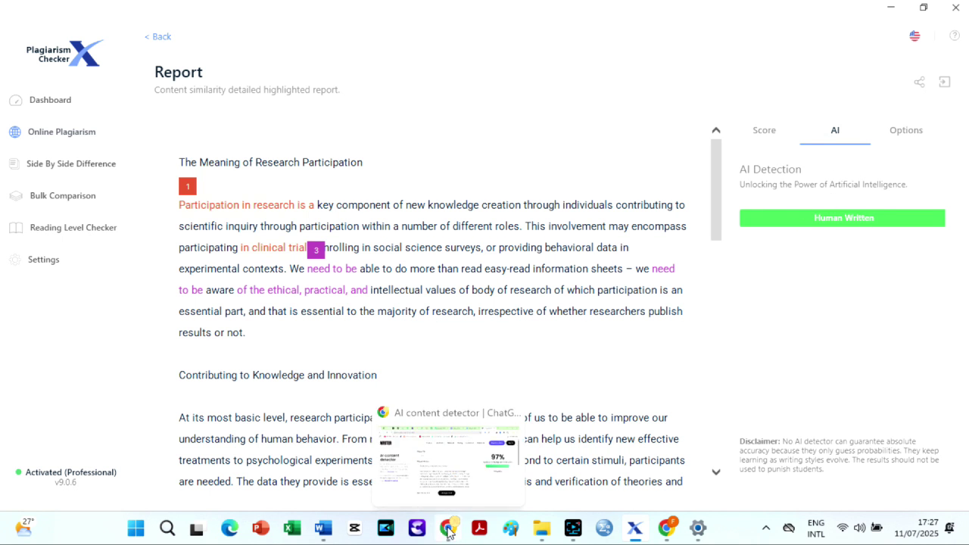
# - Review Writer's 97% human-generated score and QuillBot's 0% AI result, then scroll the health care article
pyautogui.click(467, 432)
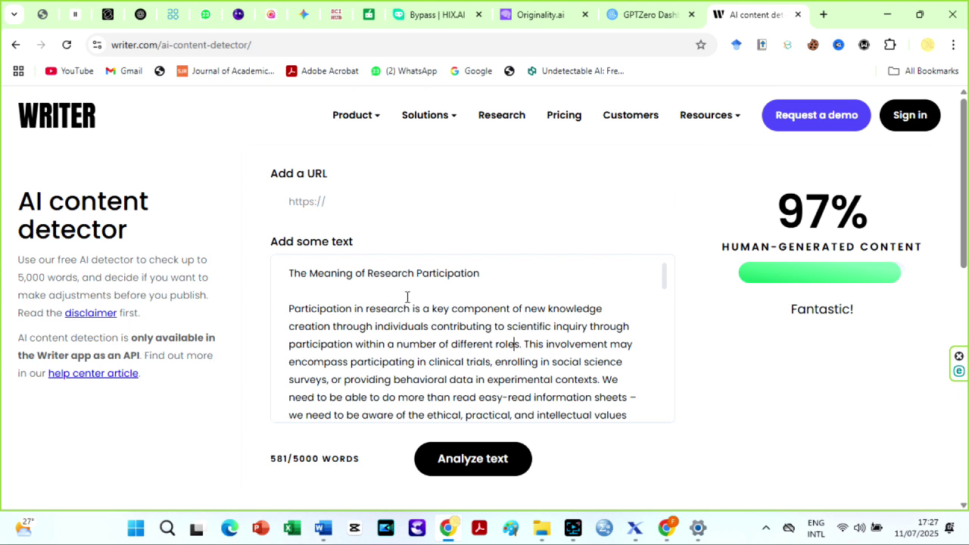
pyautogui.hotkey('ctrl', 'shift', 'Tab')
pyautogui.hotkey('ctrl', 'shift', 'Tab')
pyautogui.hotkey('ctrl', 'shift', 'Tab')
pyautogui.hotkey('ctrl', 'shift', 'Tab')
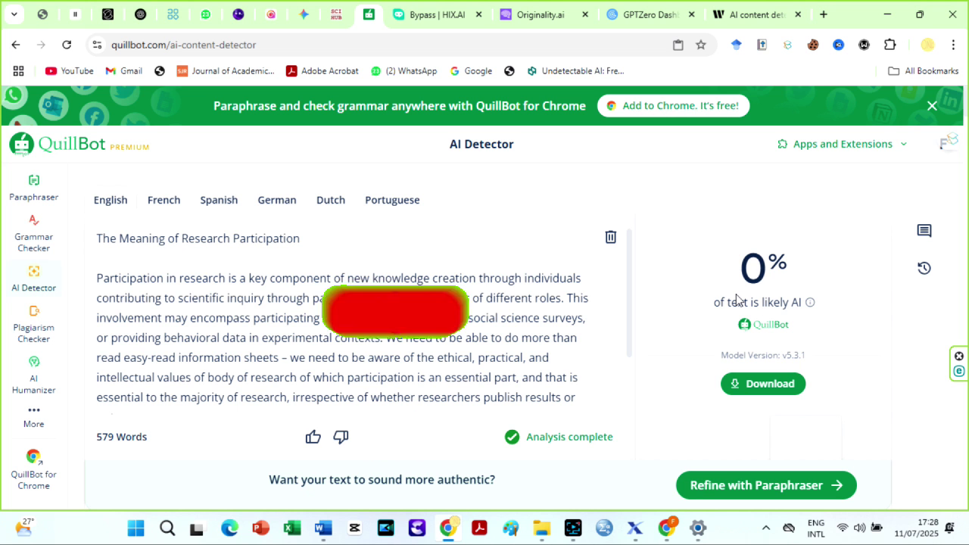
pyautogui.hotkey('ctrl', 'Tab')
pyautogui.scroll(-2, 245, 371)
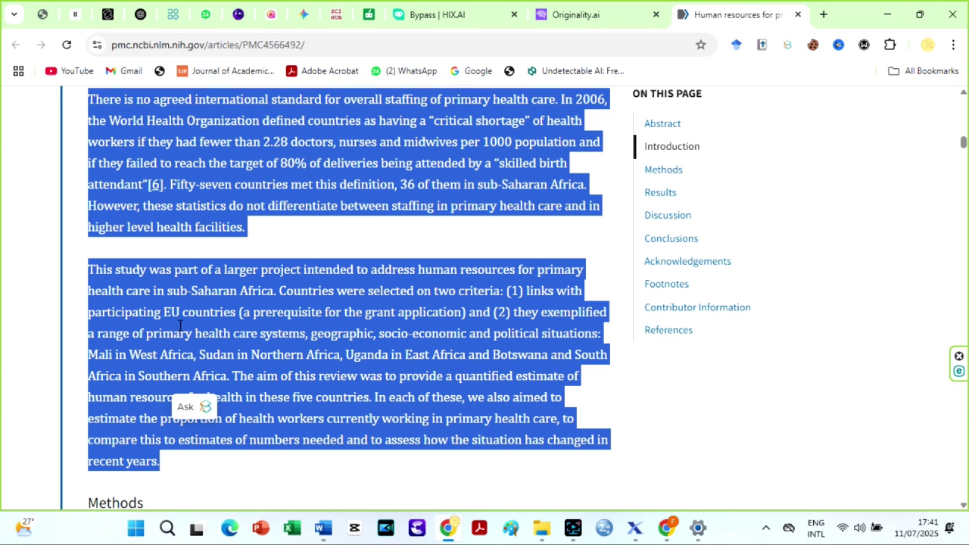
# - Replace the sample content with the PMC health care text and check it: 94% similar across 2 sources
pyautogui.click(633, 528)
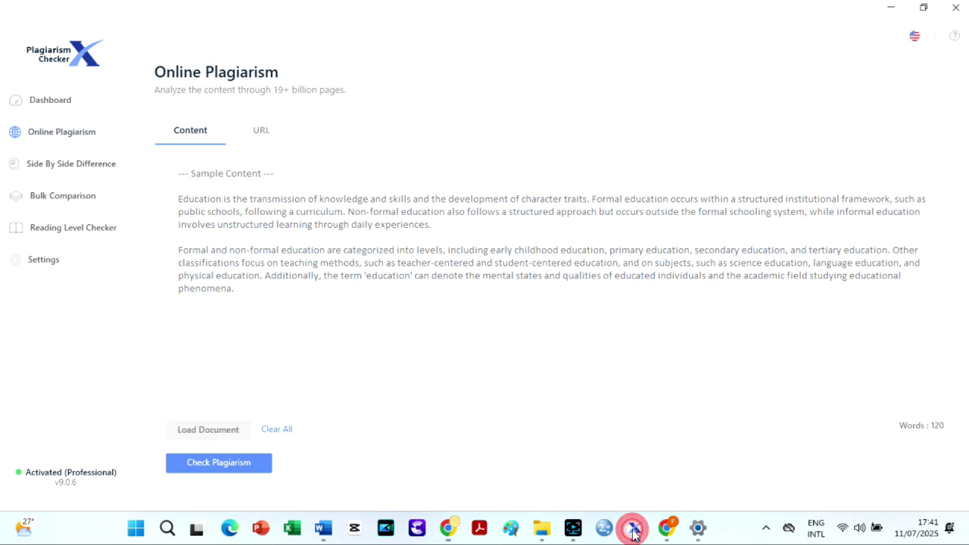
pyautogui.click(232, 228)
pyautogui.click(199, 211)
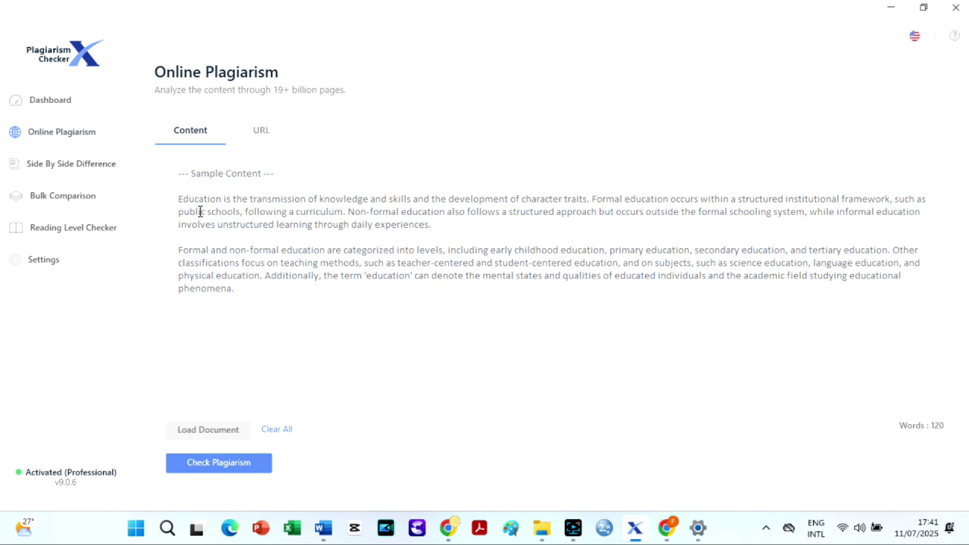
pyautogui.hotkey('ctrl', 'a')
pyautogui.press('Delete')
pyautogui.hotkey('ctrl', 'v')
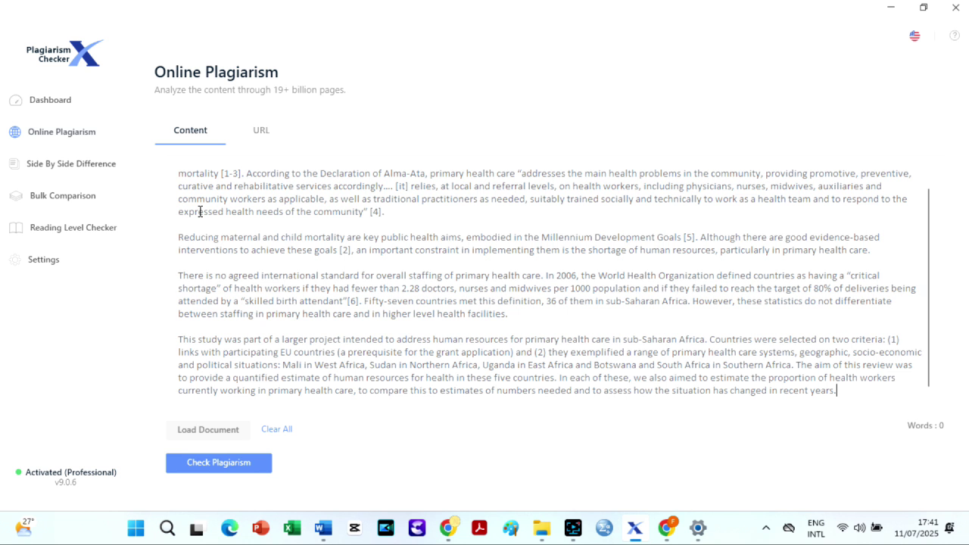
pyautogui.click(203, 464)
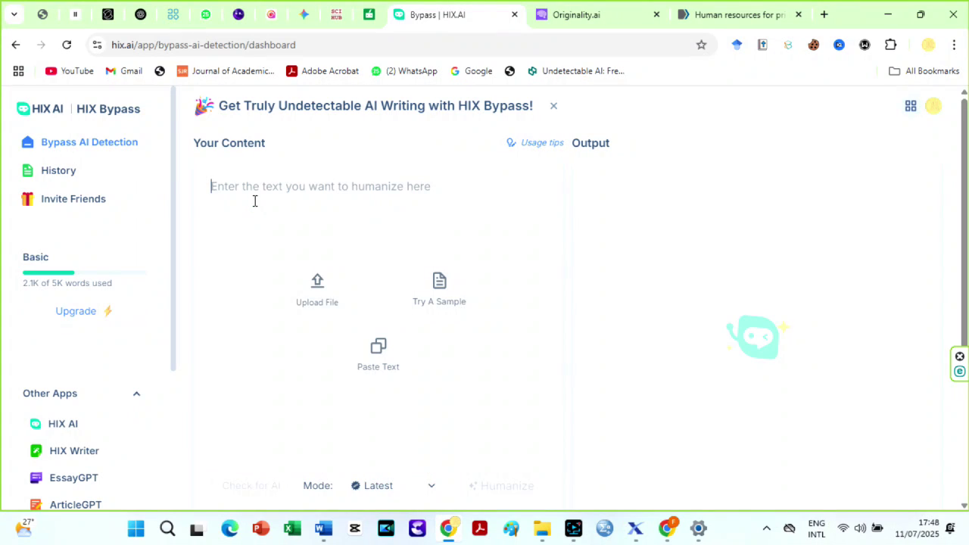
# - Humanize the 377-word health-care passage in Aggressive mode and copy the 370-word output
pyautogui.hotkey('ctrl', 'v')
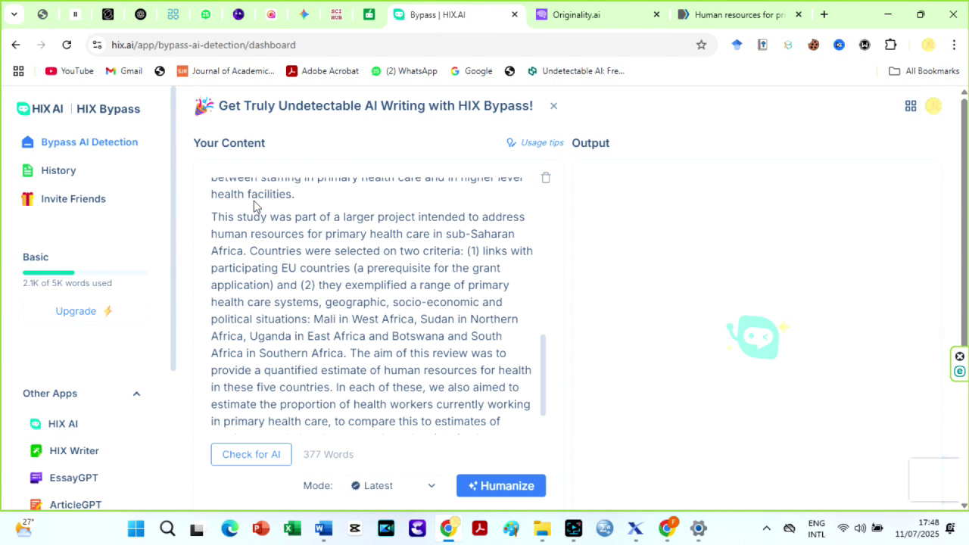
pyautogui.click(428, 485)
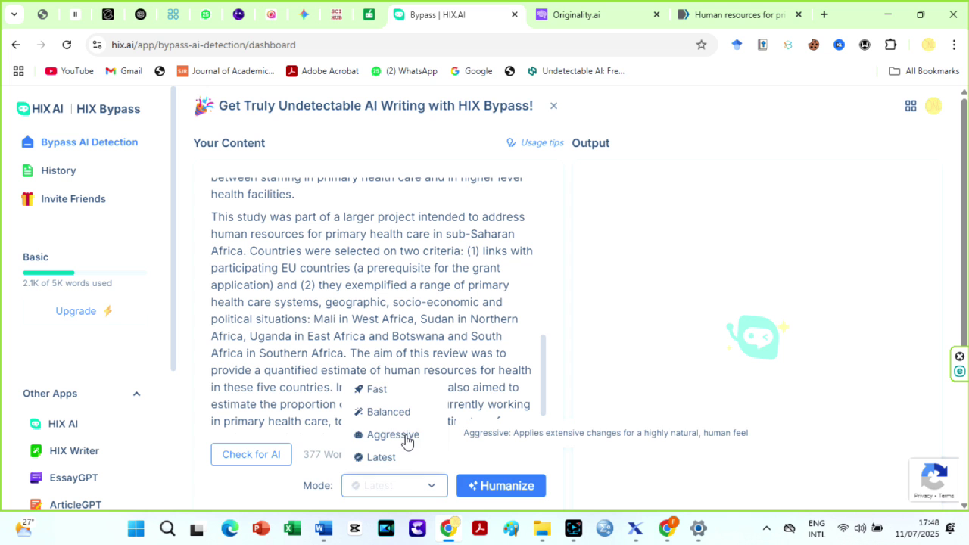
pyautogui.click(405, 437)
pyautogui.click(502, 485)
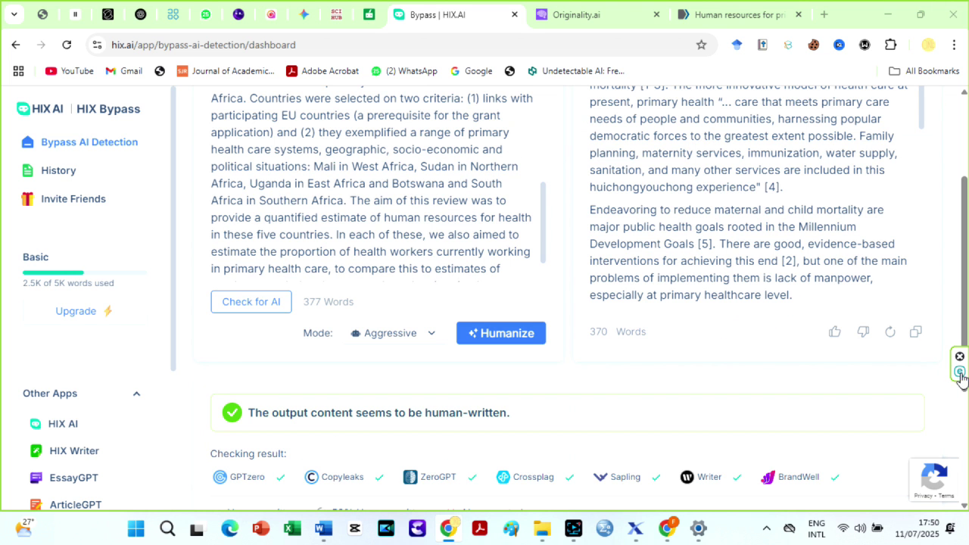
pyautogui.click(916, 334)
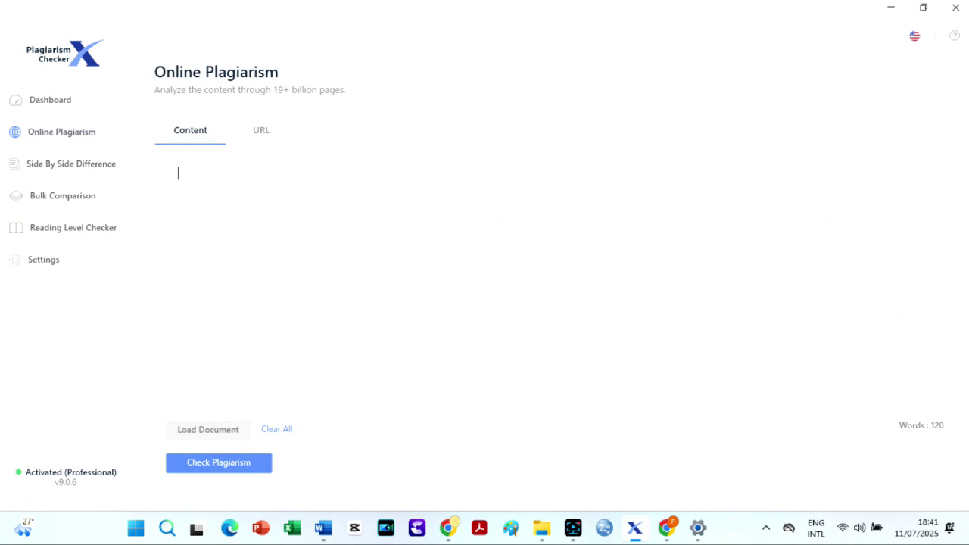
# - Check the humanized text, showing 5% overall similarity and a Human Written AI verdict
pyautogui.hotkey('ctrl', 'v')
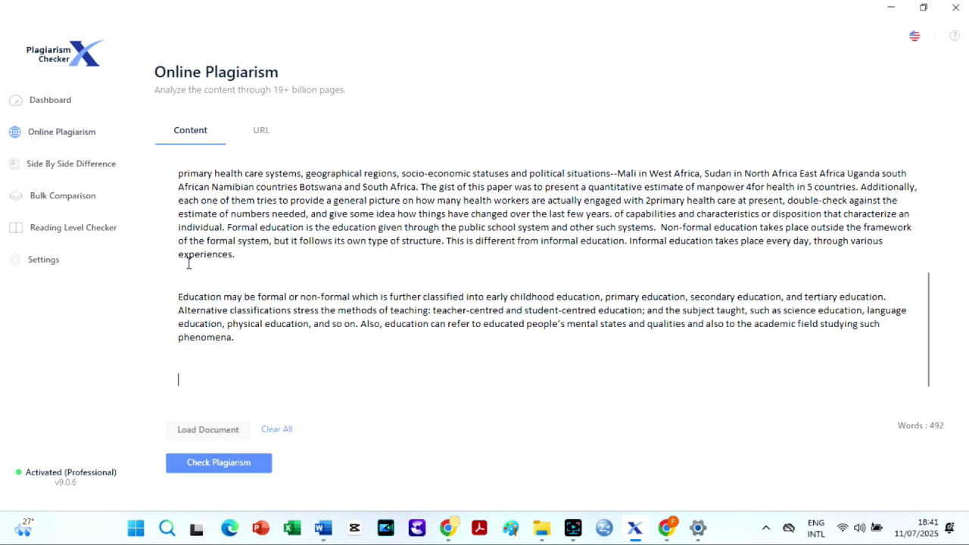
pyautogui.click(216, 462)
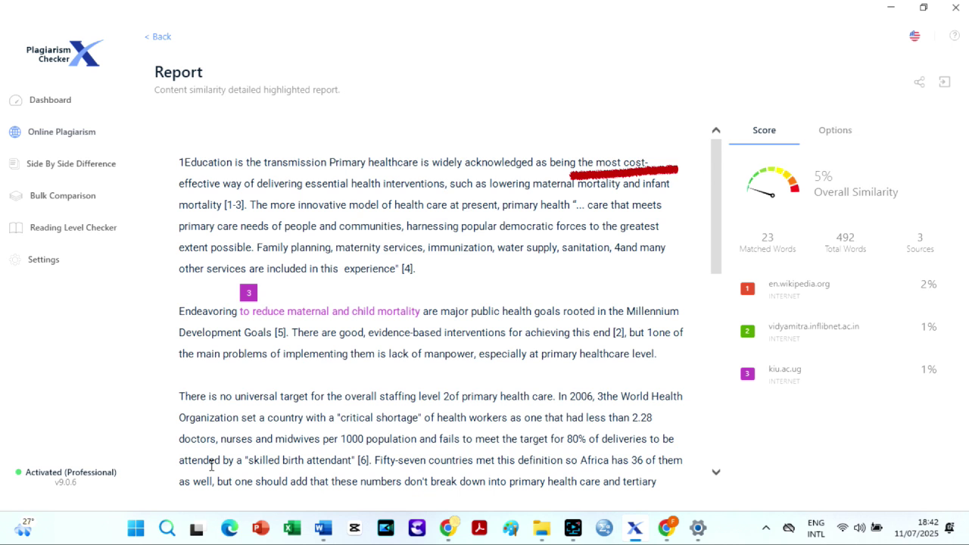
pyautogui.click(829, 177)
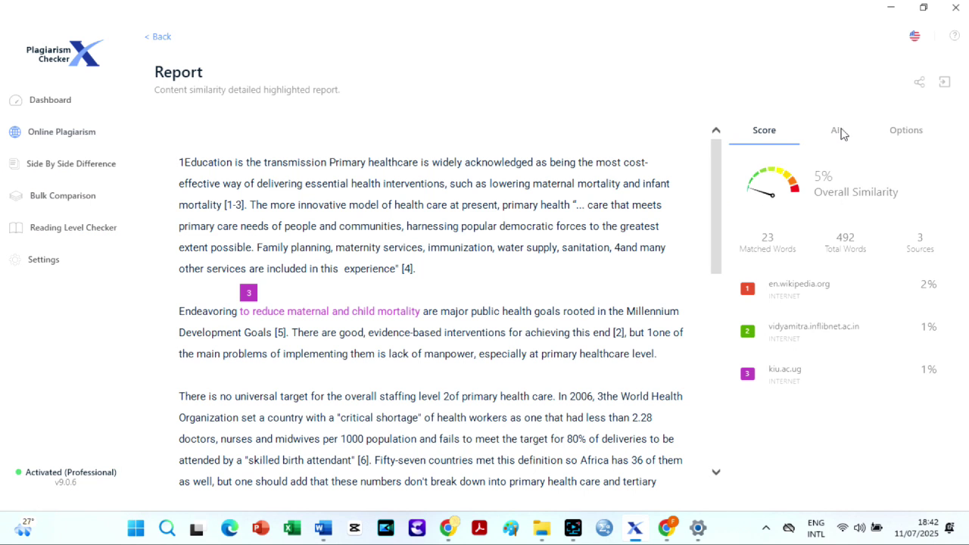
pyautogui.click(837, 130)
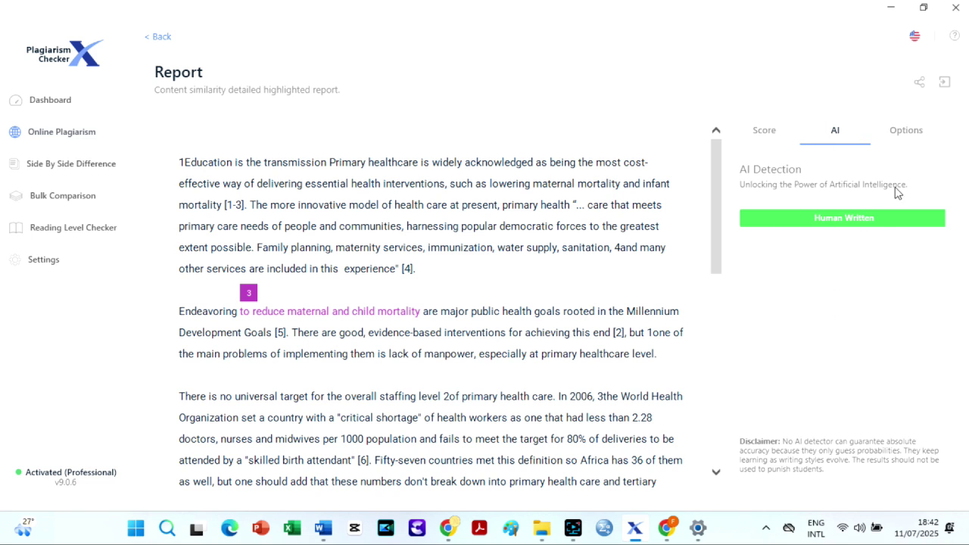
pyautogui.moveTo(721, 221); pyautogui.dragTo(740, 168)
# - Export the plagiarism report as a PDF, replacing the existing file
pyautogui.click(944, 82)
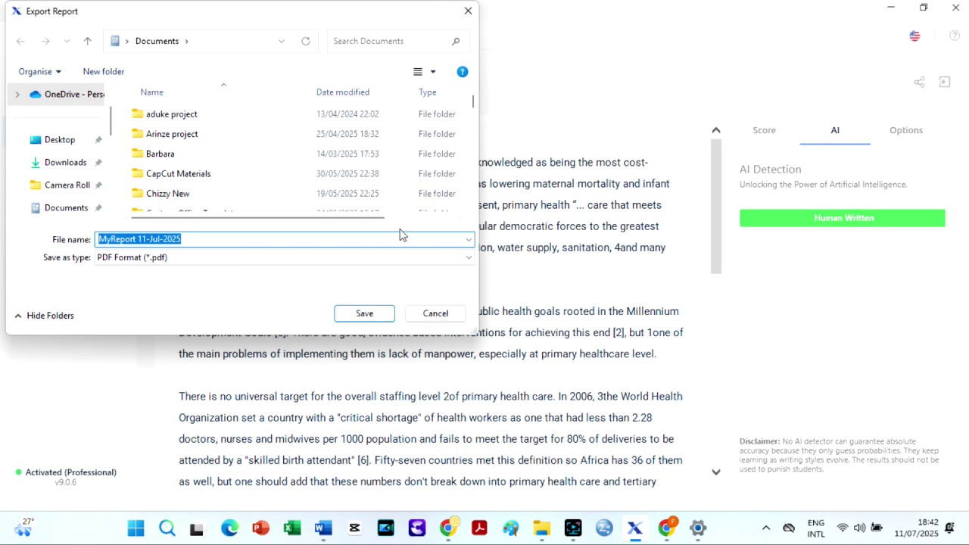
pyautogui.click(362, 315)
pyautogui.click(514, 316)
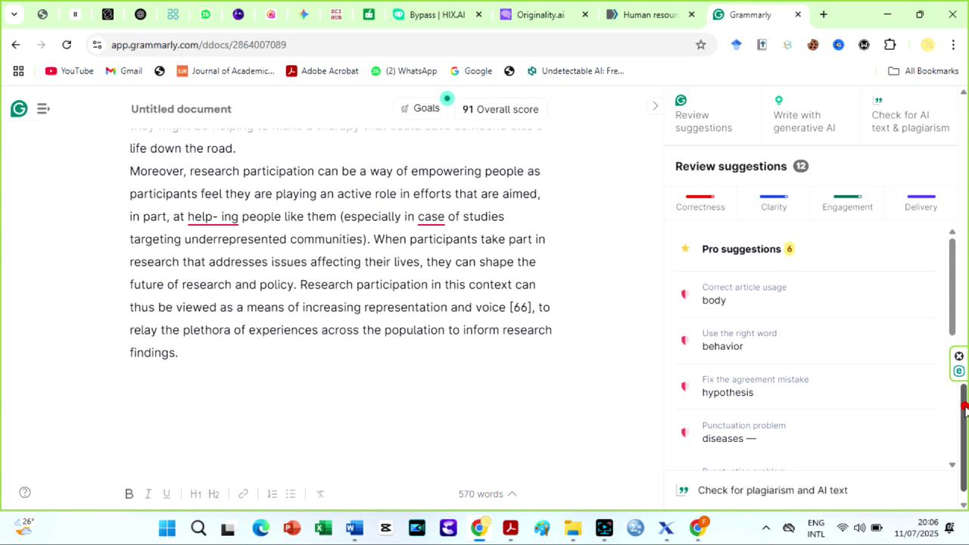
# - Scroll through the Grammarly research-participation document to review its 91 score and suggestions
pyautogui.moveTo(964, 409); pyautogui.dragTo(958, 91)
pyautogui.moveTo(964, 409); pyautogui.dragTo(963, 139)
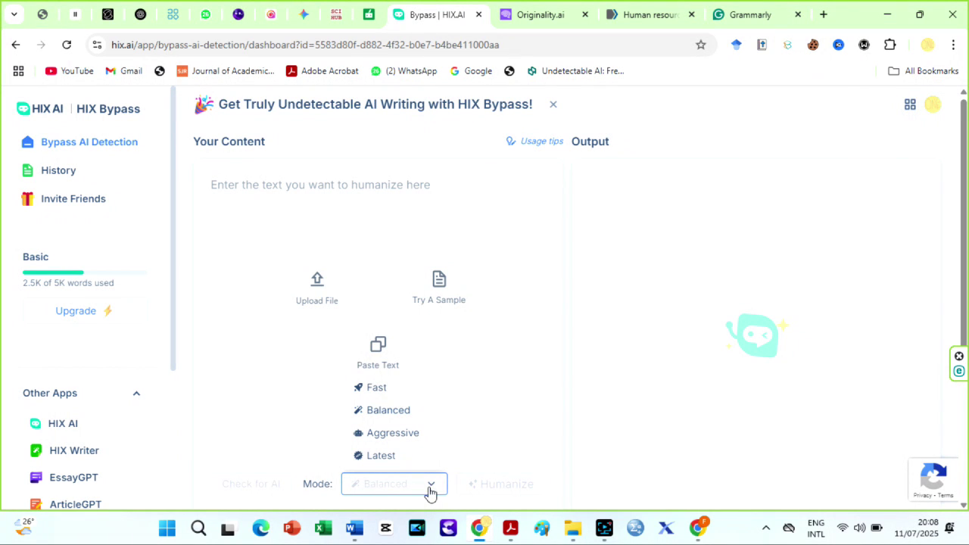
# - Set HIX Bypass to Fast mode and reopen the mode list to compare the others
pyautogui.click(377, 388)
pyautogui.click(422, 487)
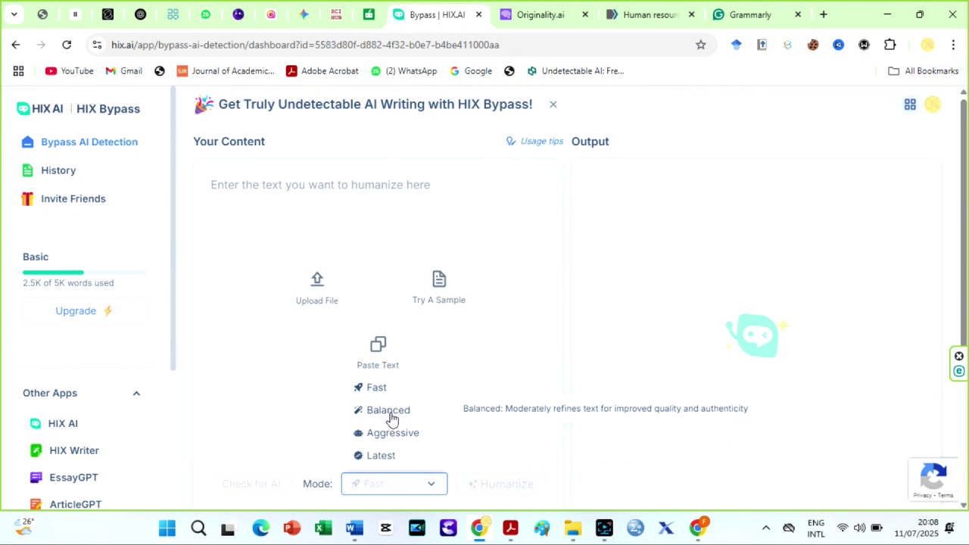